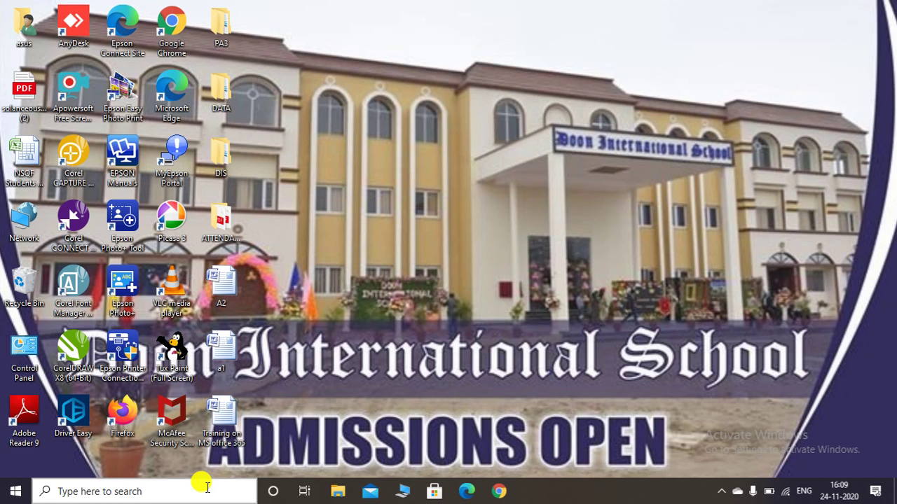
- Look through the installed programs for the Tux Paint folder and view its entries
left_click(15, 491)
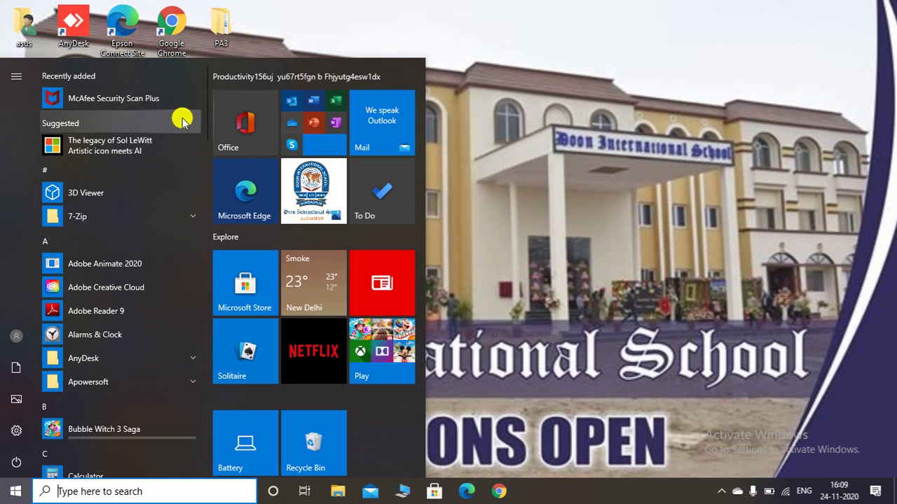
left_click_drag(202, 92, 208, 344)
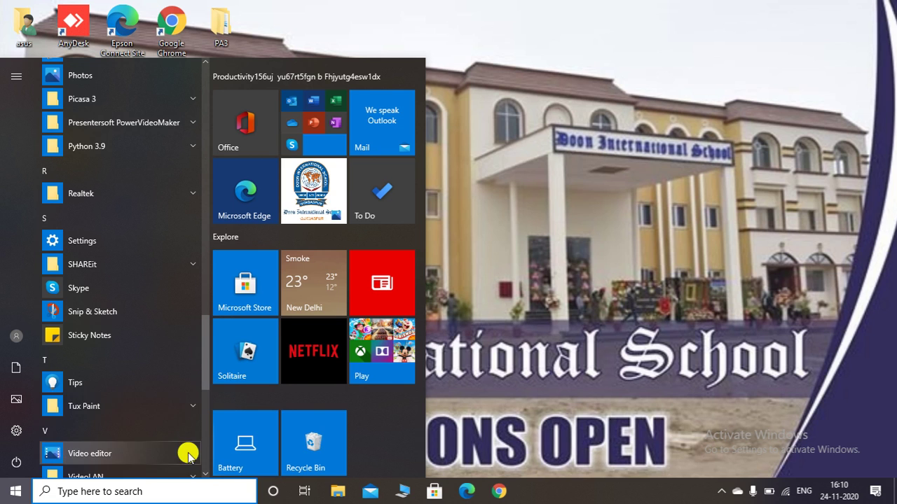
left_click(194, 410)
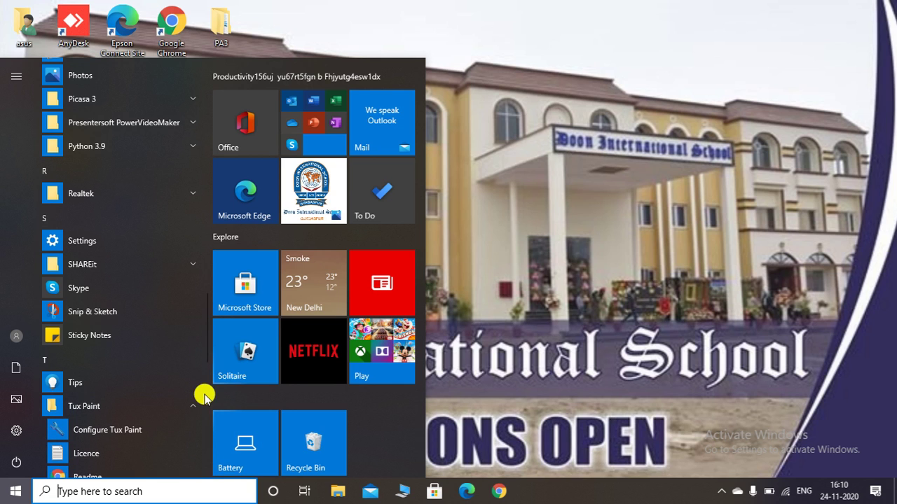
left_click_drag(206, 355, 200, 426)
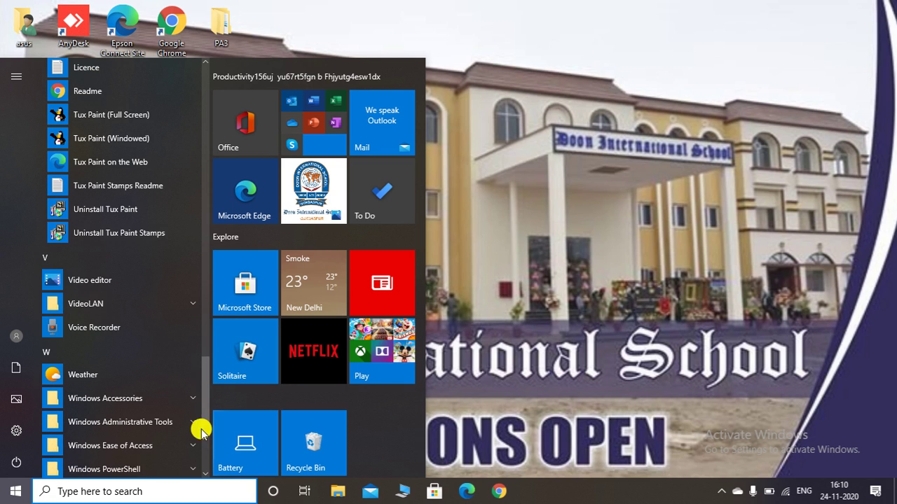
- Search the computer for "tux paint" and launch Tux Paint (Full Screen)
left_click(98, 493)
type("tux ")
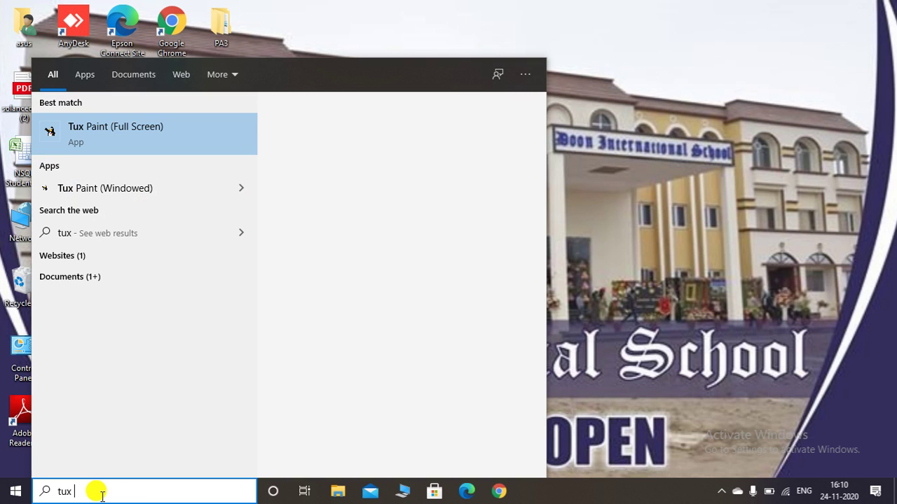
type("paint")
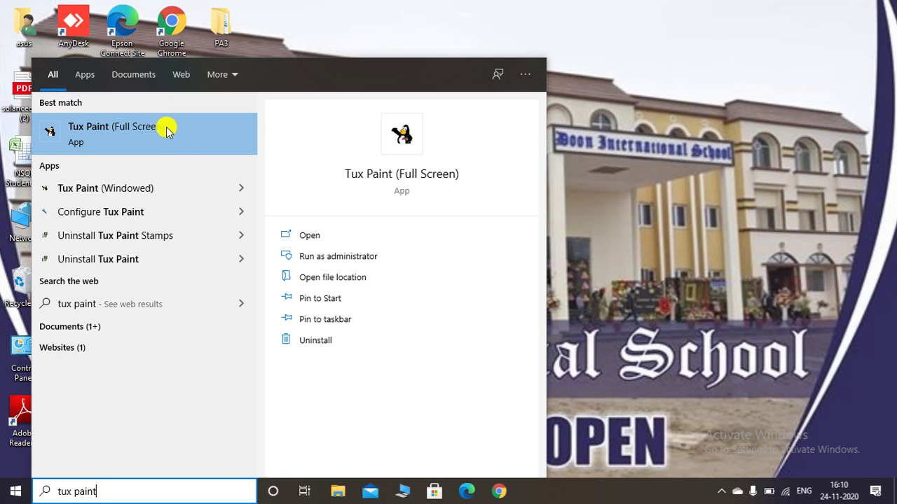
left_click(137, 137)
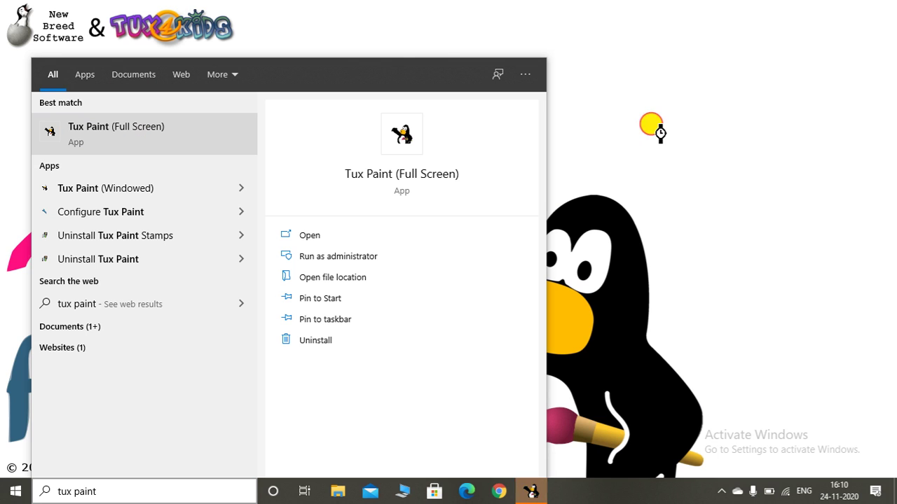
left_click(526, 492)
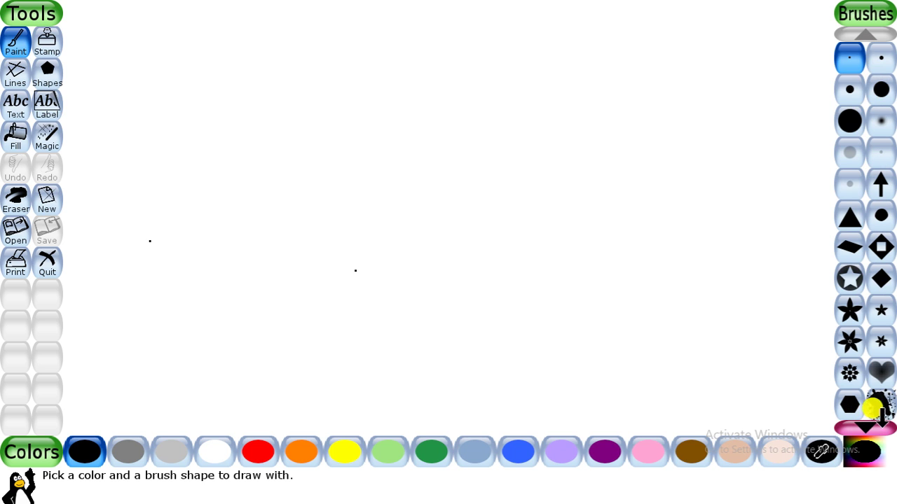
- Examine the range of brush shapes available for the Paint tool
left_click(856, 417)
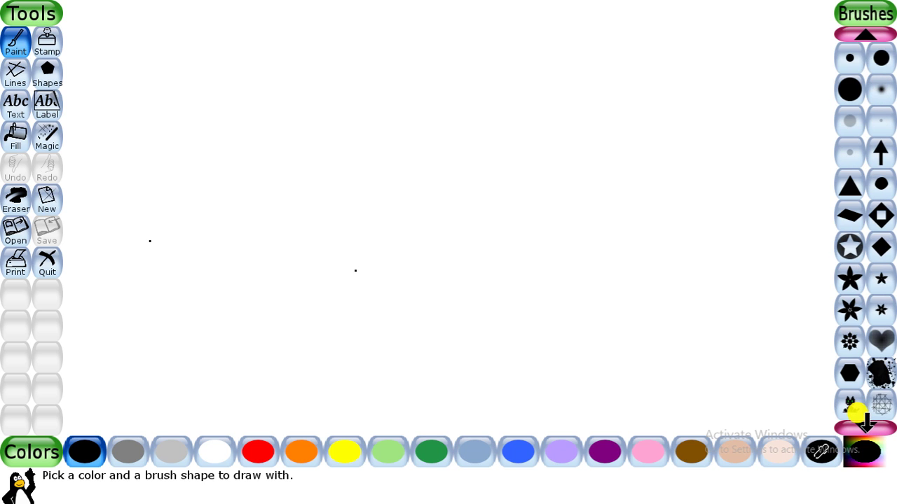
left_click(856, 417)
left_click(856, 417)
left_click(856, 417)
left_click(856, 417)
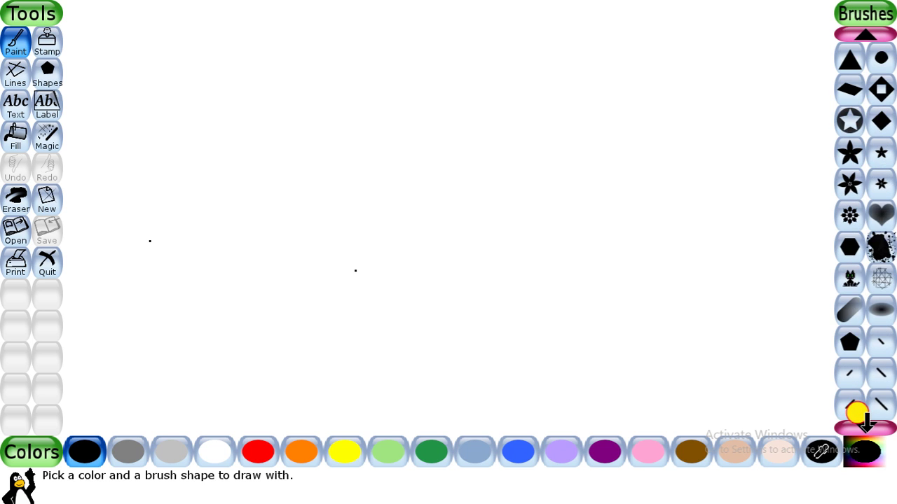
left_click(856, 417)
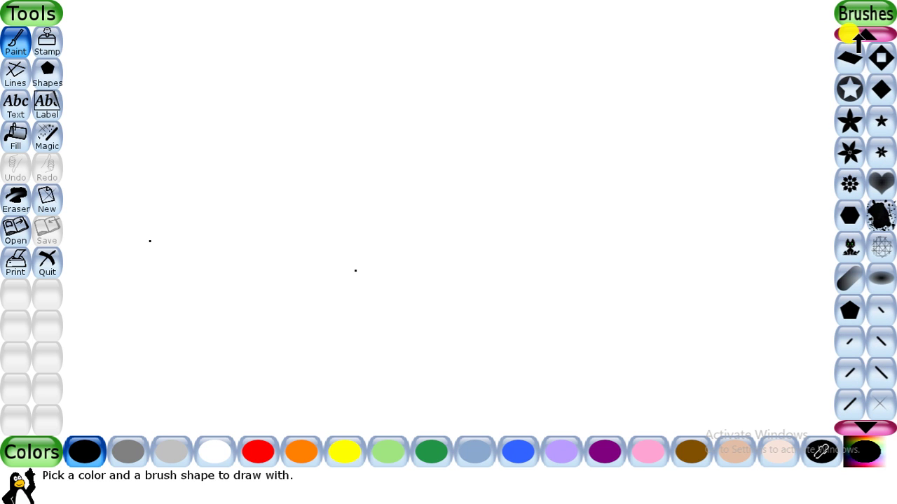
left_click(858, 35)
left_click(858, 35)
left_click(857, 35)
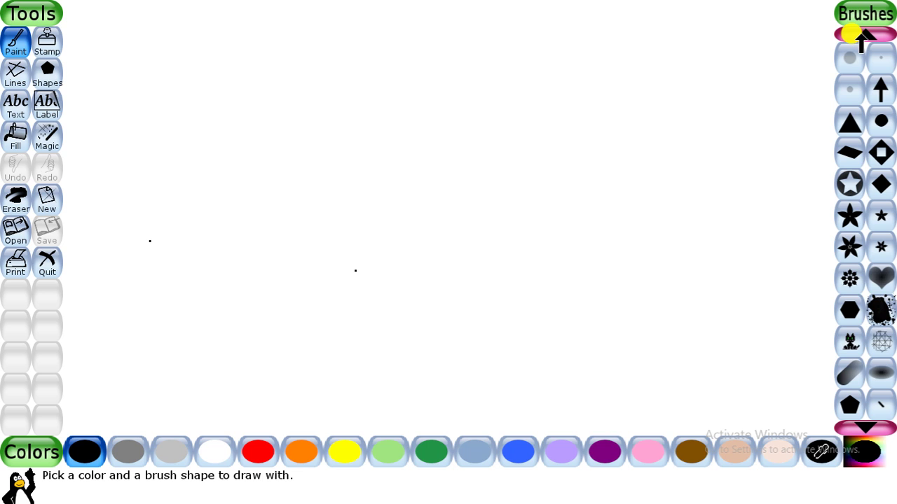
left_click(862, 35)
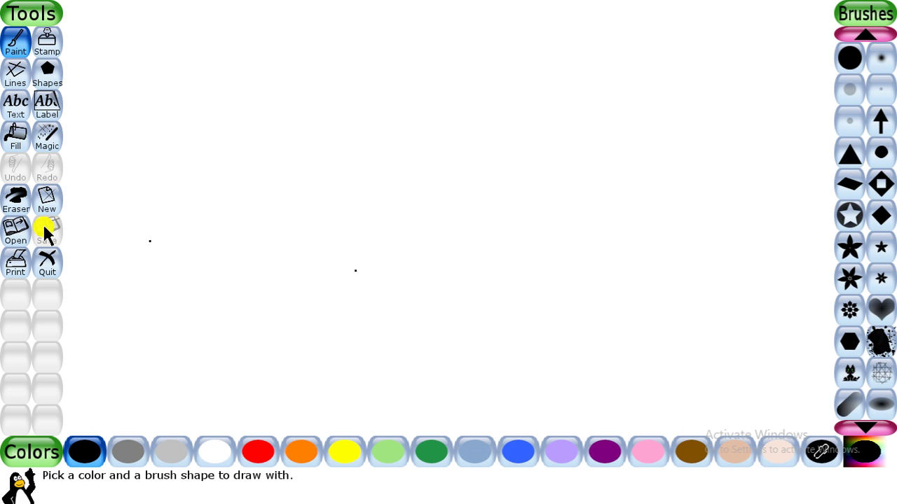
- Start a new drawing from the black-outlined fish colouring picture
left_click(45, 198)
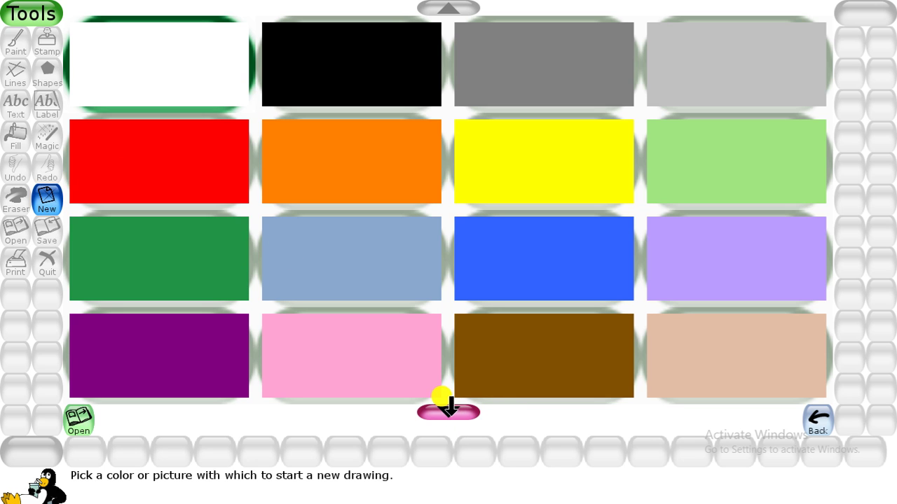
left_click(448, 411)
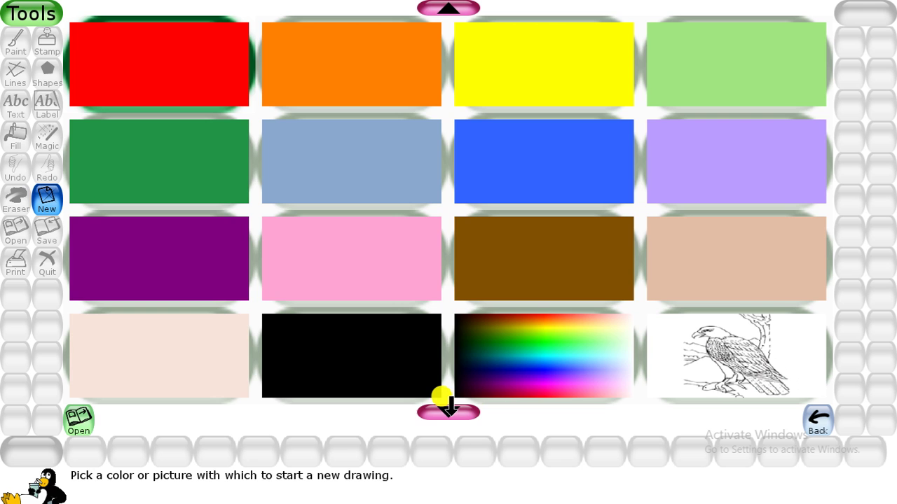
left_click(445, 405)
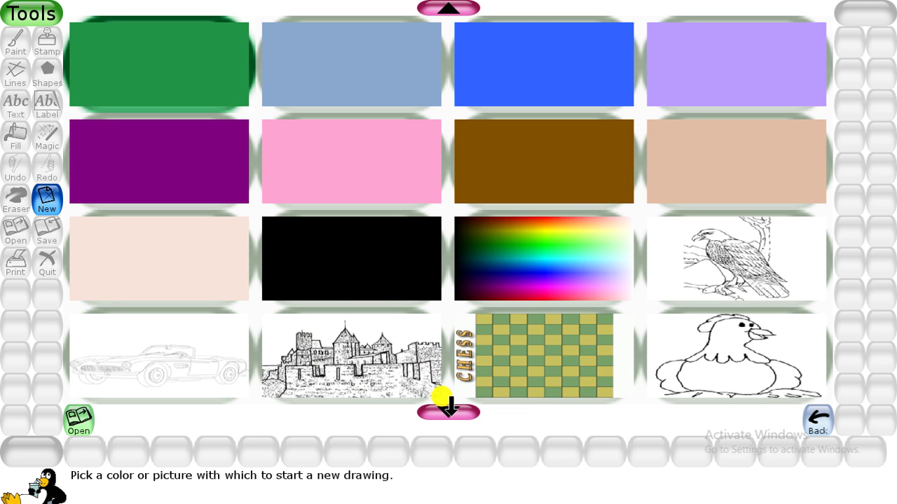
left_click(447, 405)
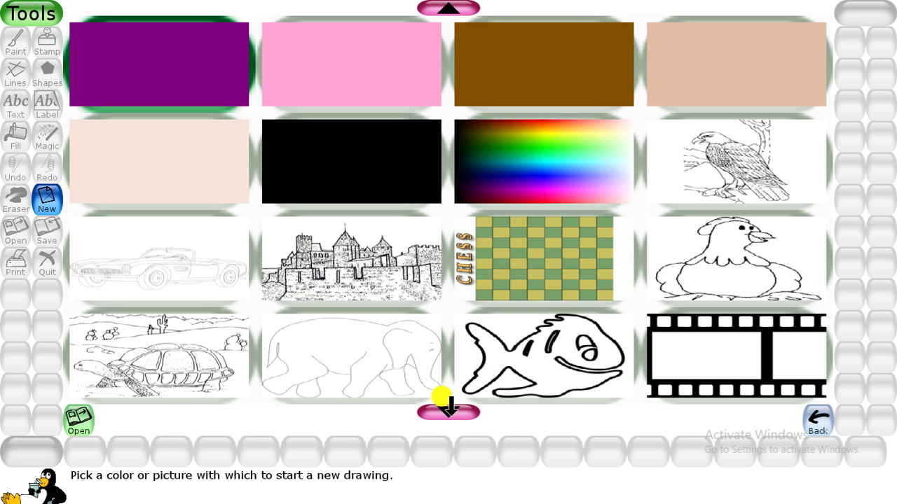
left_click(447, 405)
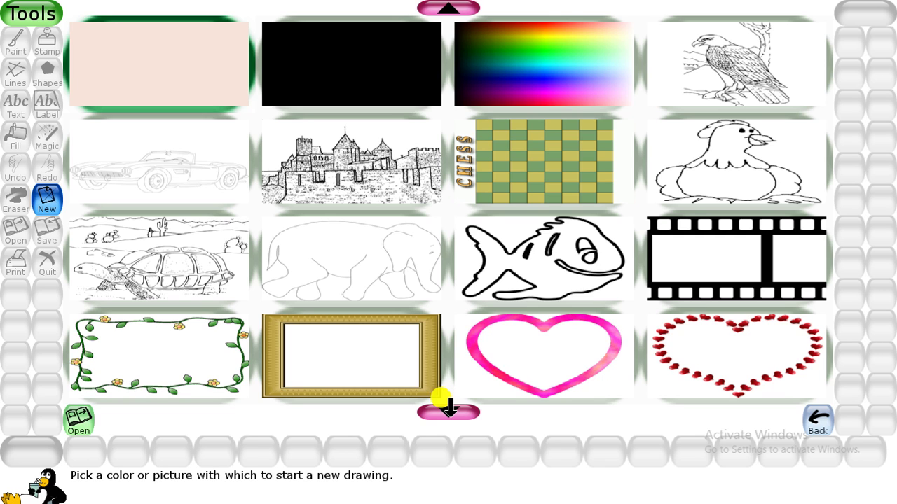
left_click(529, 282)
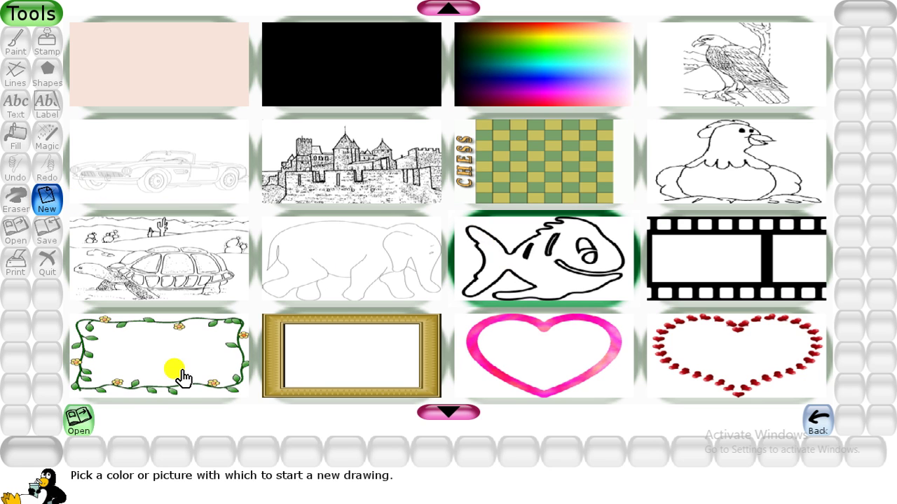
left_click(82, 431)
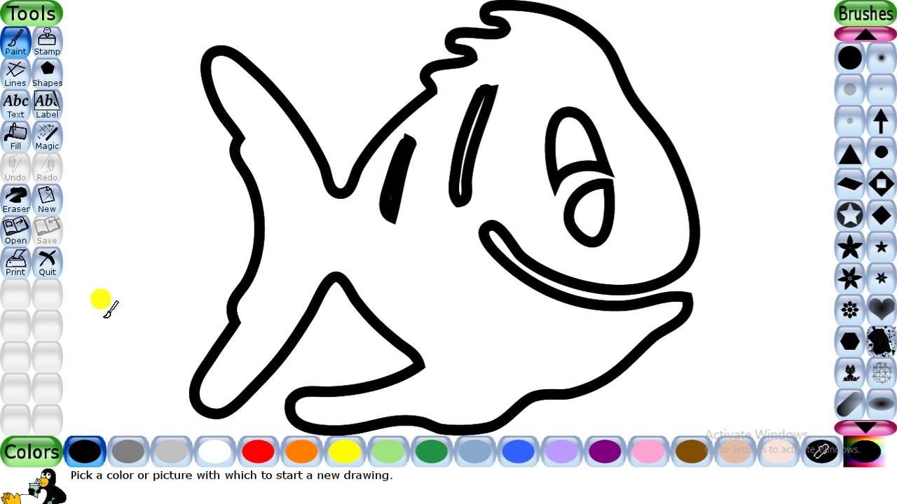
- Examine the effects offered by the Magic tool
left_click(49, 146)
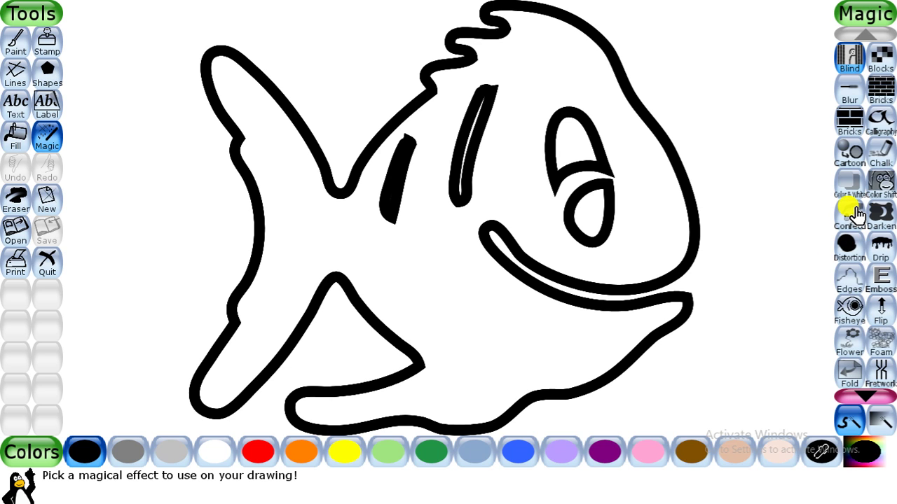
left_click(856, 384)
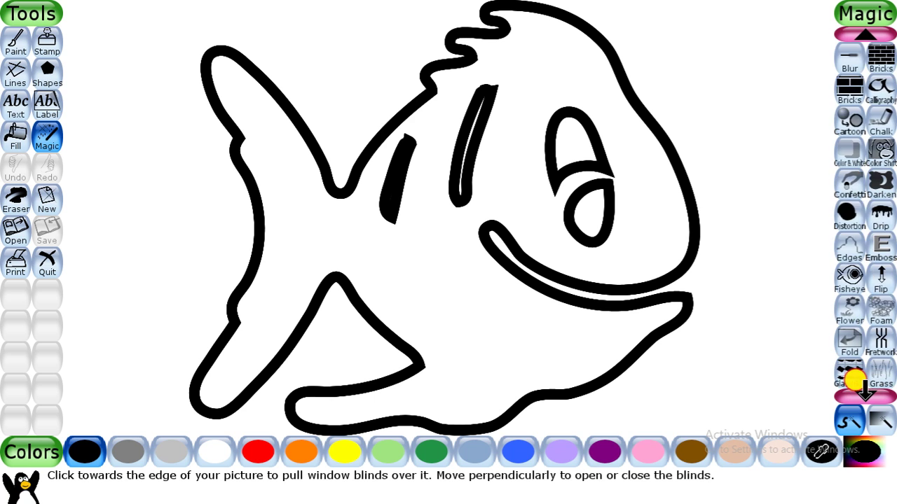
left_click(856, 384)
left_click(857, 384)
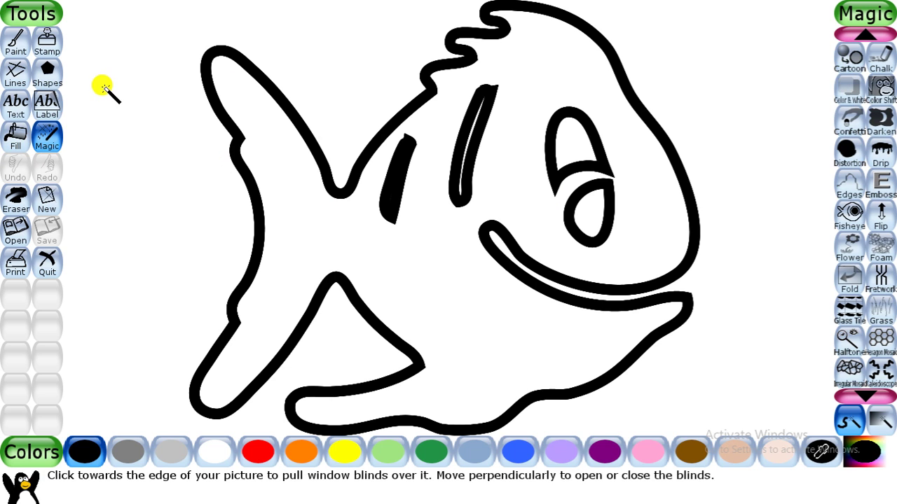
- Fill the fish's body with pink using the Fill tool and save the drawing
left_click(19, 152)
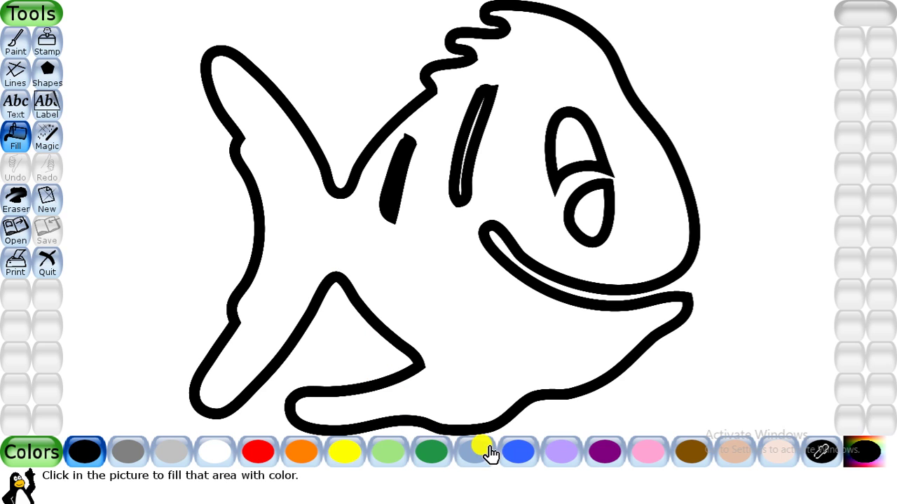
left_click(654, 457)
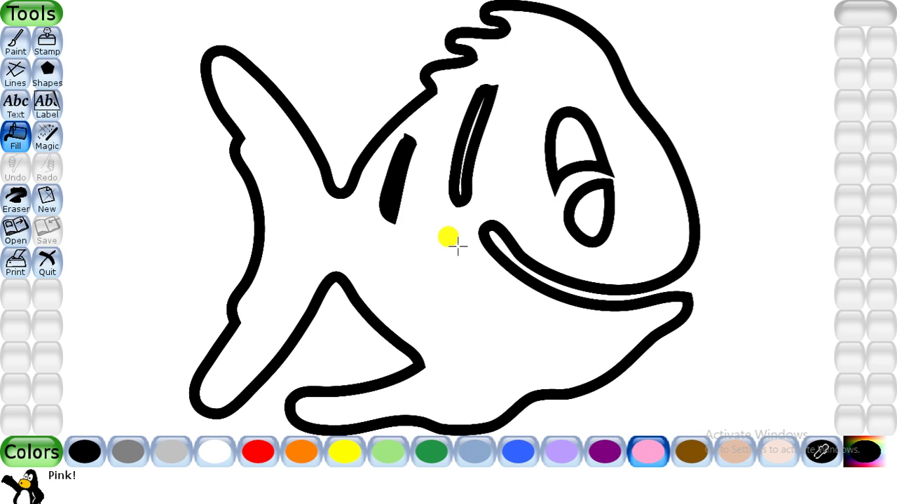
left_click(433, 257)
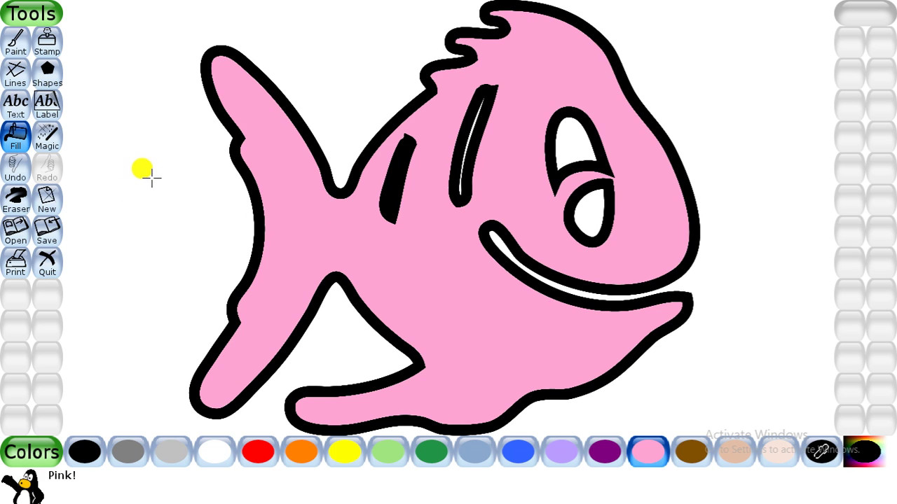
left_click(46, 240)
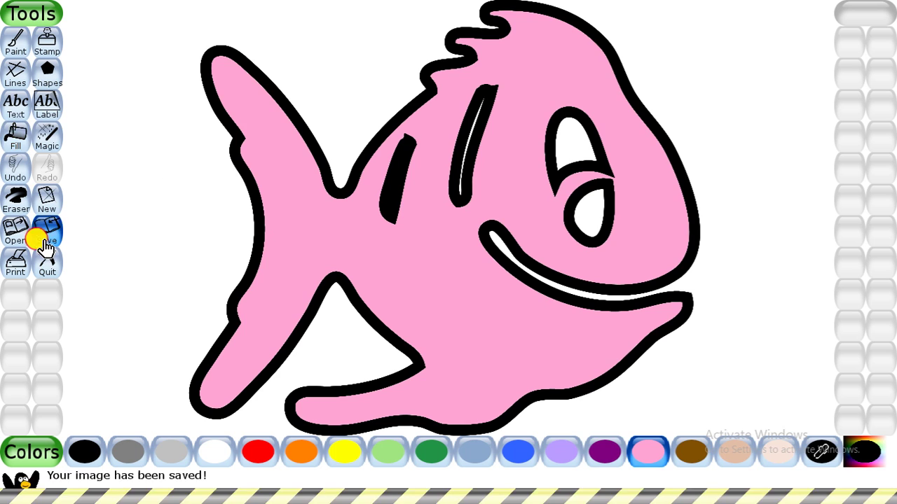